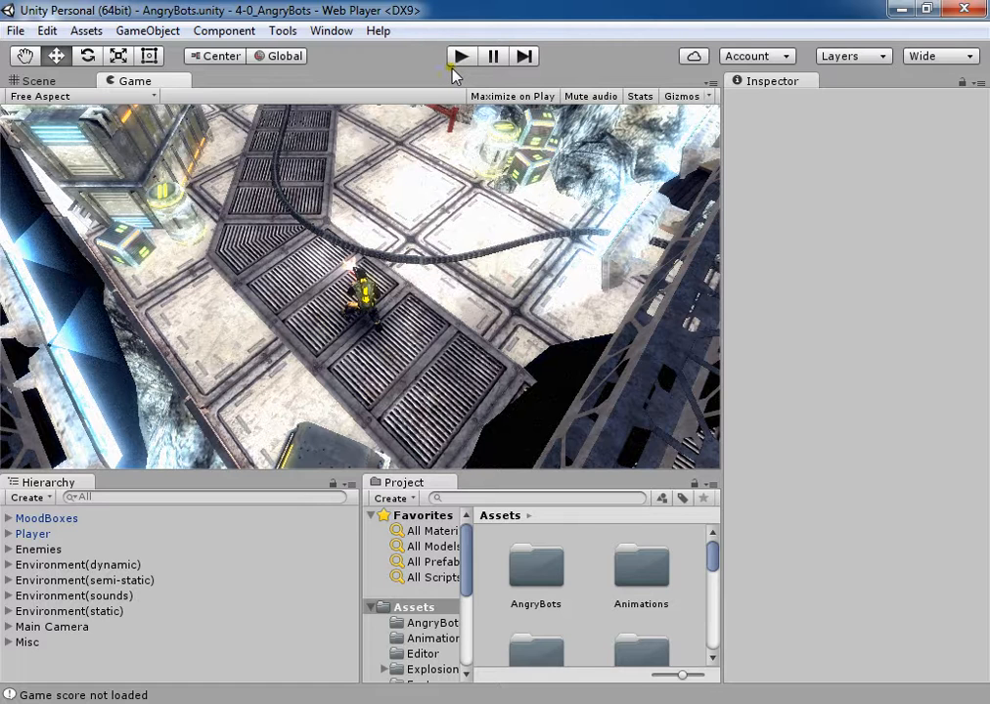
# Switch the editor to the 2 by 3 layout and start running the game.
pyautogui.click(939, 59)
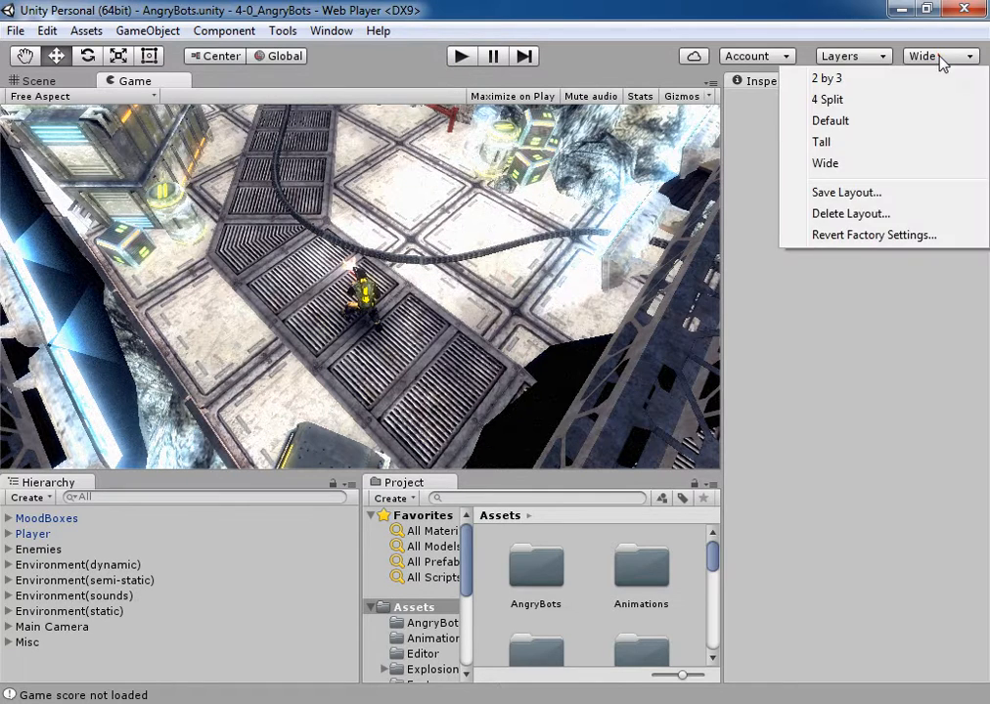
pyautogui.click(865, 84)
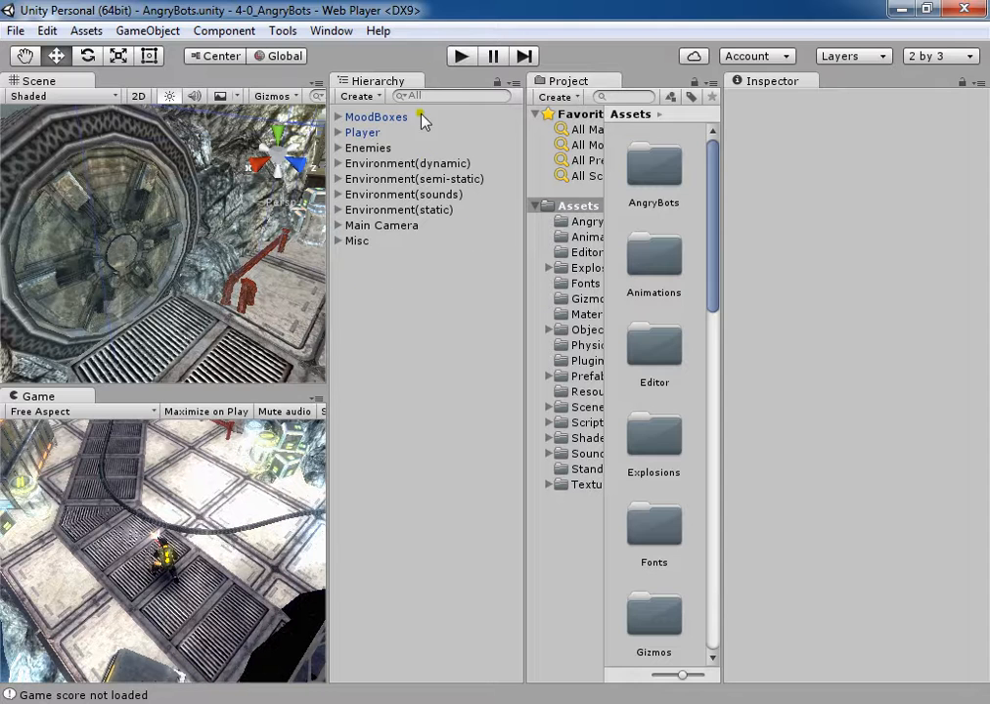
pyautogui.click(464, 57)
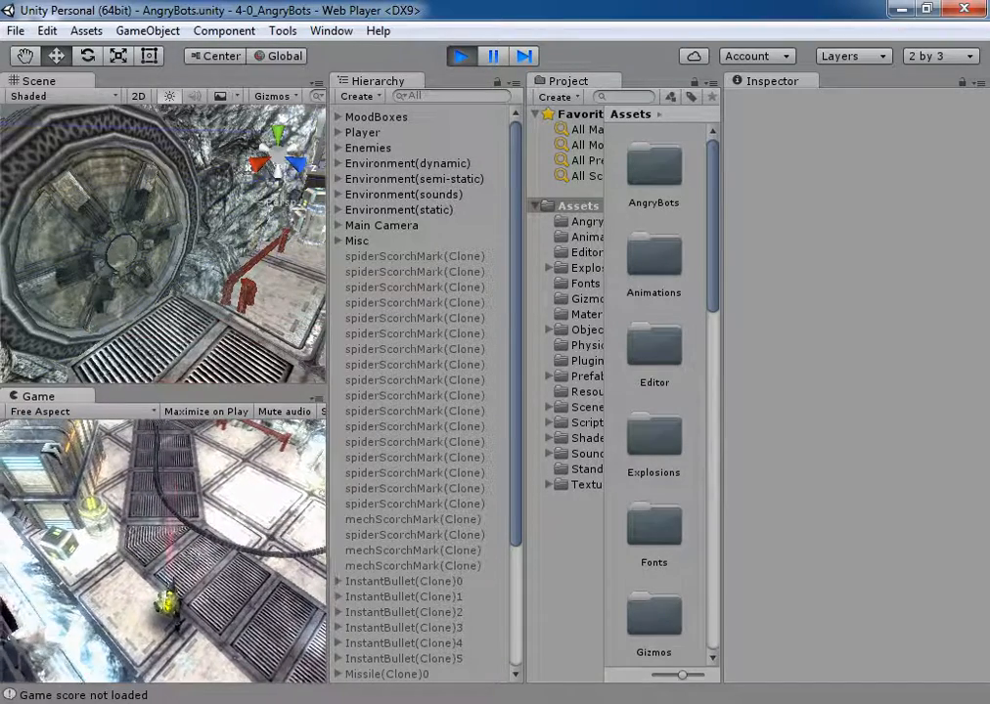
# Delete the small red pipe elbow pieces beside the large fan in the Scene view while the game runs.
pyautogui.click(162, 301)
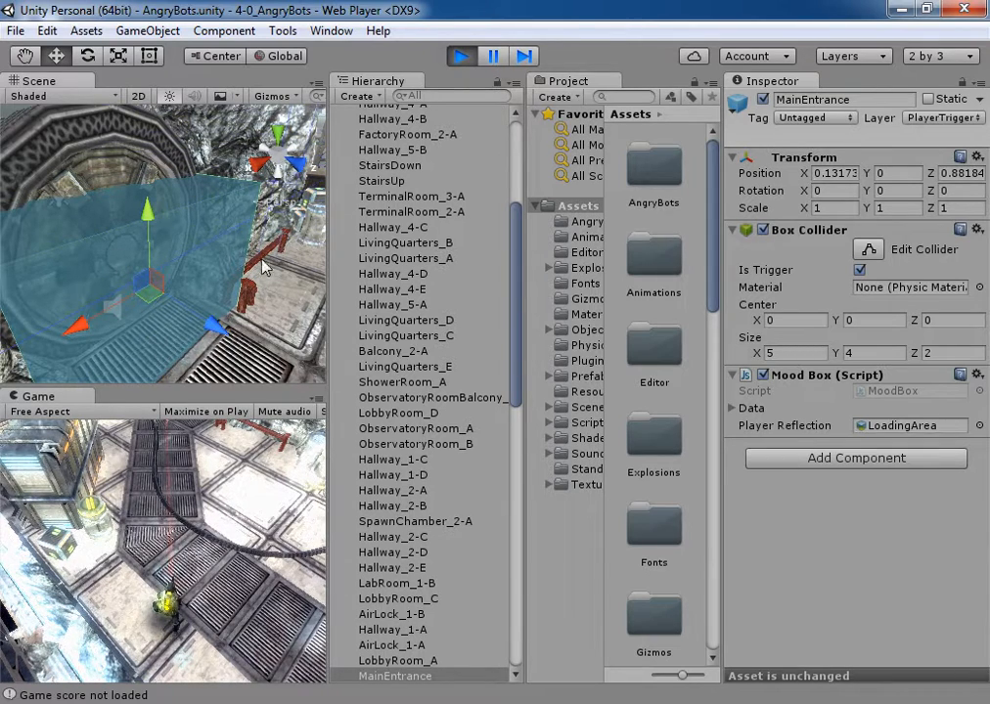
pyautogui.click(251, 296)
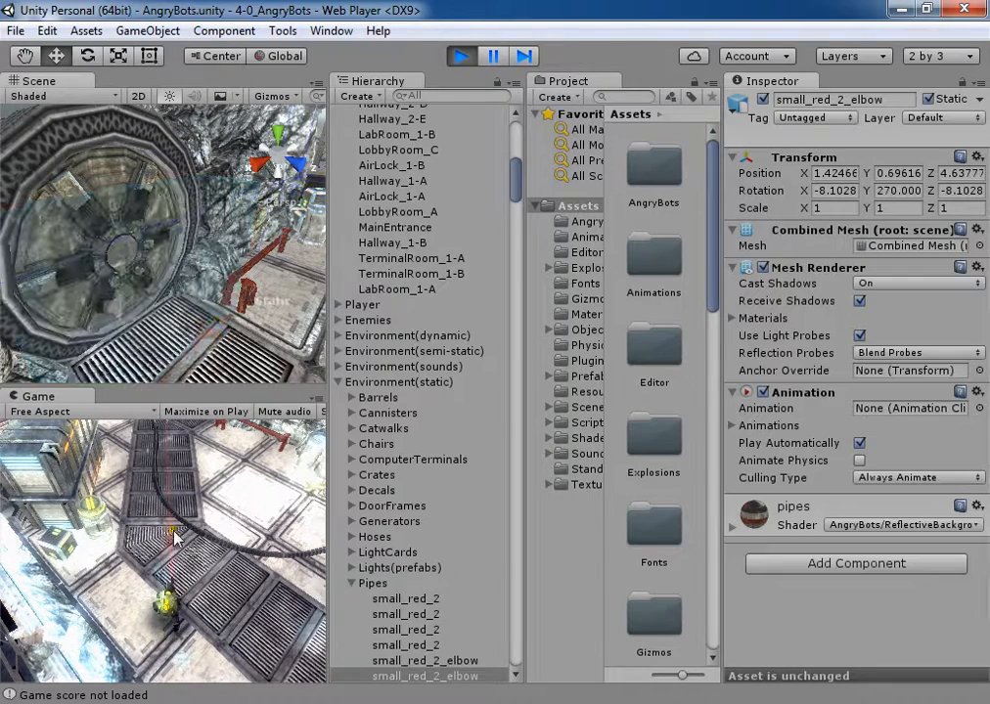
pyautogui.click(252, 299)
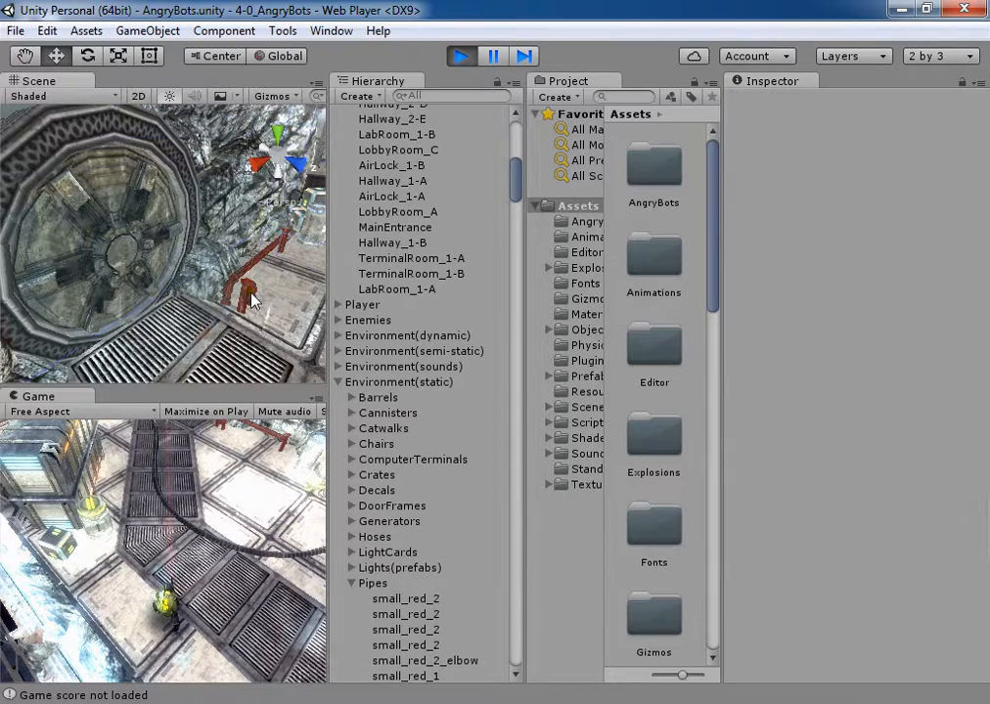
pyautogui.click(251, 298)
pyautogui.click(251, 299)
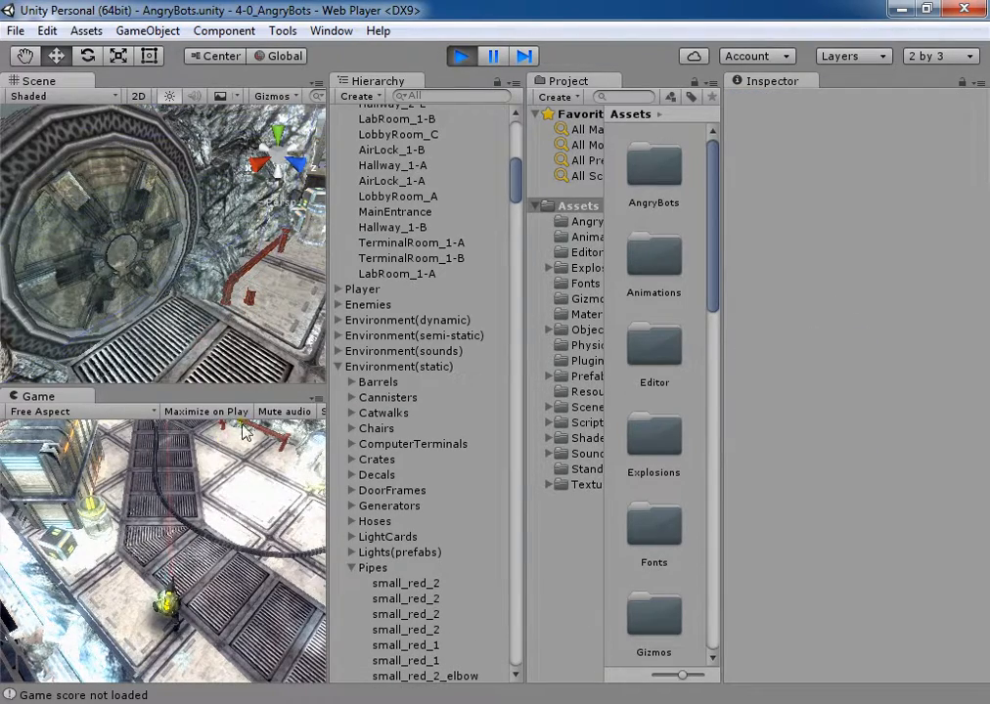
# Delete the two stacked large crates beside the walkway in the running scene.
pyautogui.keyDown('alt'); pyautogui.moveTo(209, 201); pyautogui.dragTo(587, 249); pyautogui.keyUp('alt')
pyautogui.keyDown('alt'); pyautogui.moveTo(229, 264); pyautogui.dragTo(368, 265); pyautogui.keyUp('alt')
pyautogui.click(276, 216)
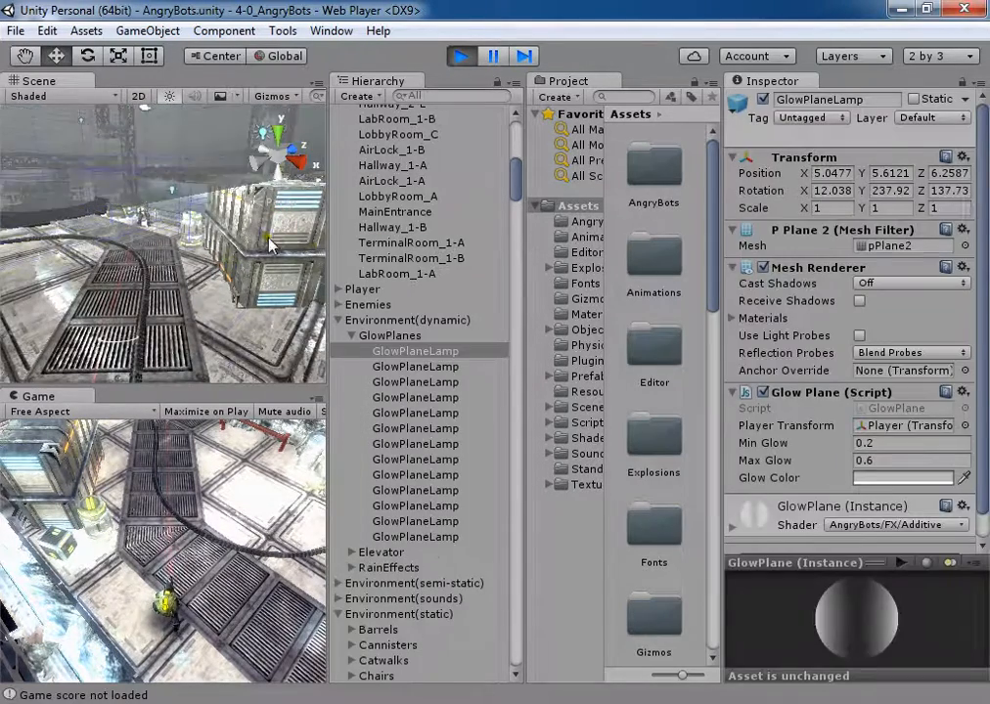
pyautogui.click(265, 245)
pyautogui.press('Delete')
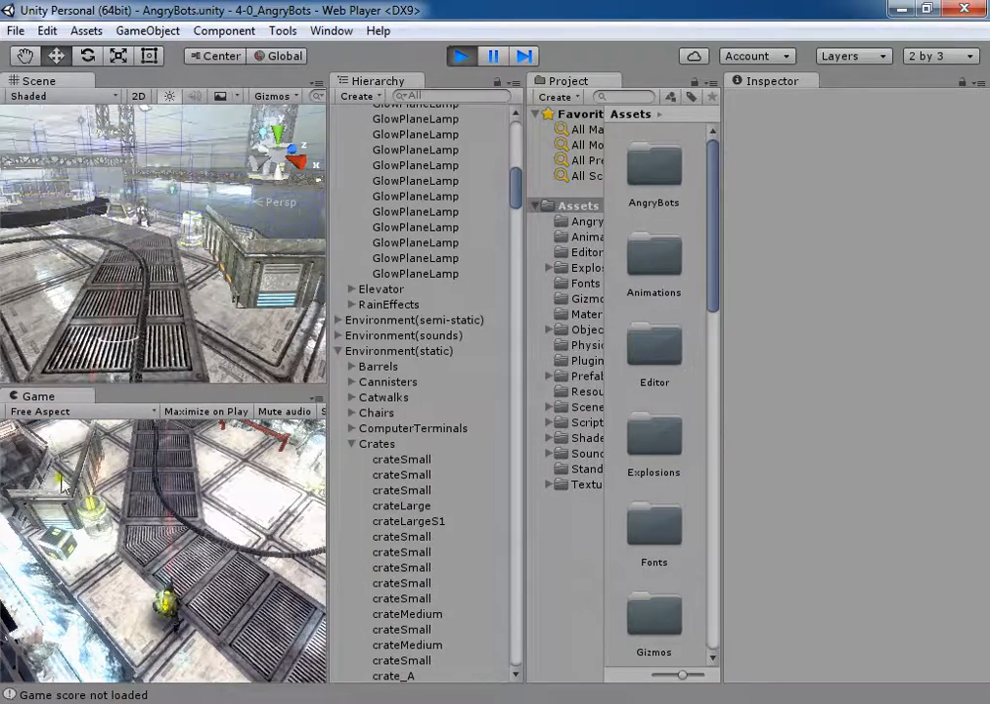
pyautogui.click(266, 281)
pyautogui.press('Delete')
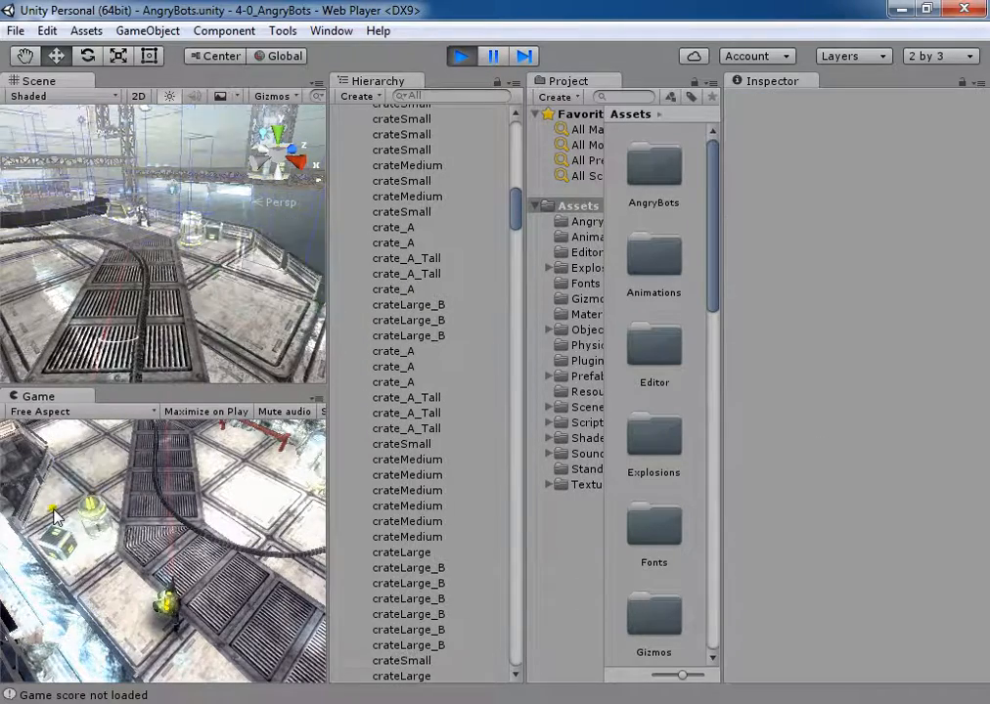
# Delete the glowing barrel beside the small crate in the running scene.
pyautogui.click(195, 239)
pyautogui.click(195, 239)
pyautogui.press('Delete')
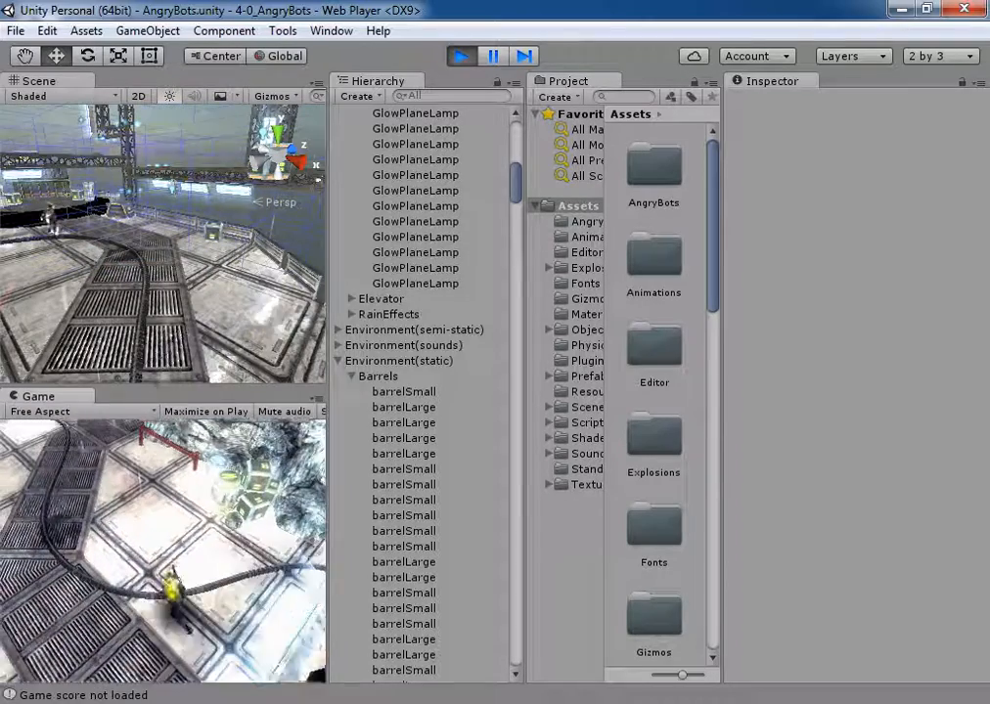
# Select the root Player object and set its Free Movement Motor walking speed to 30.
pyautogui.click(65, 225)
pyautogui.click(97, 201)
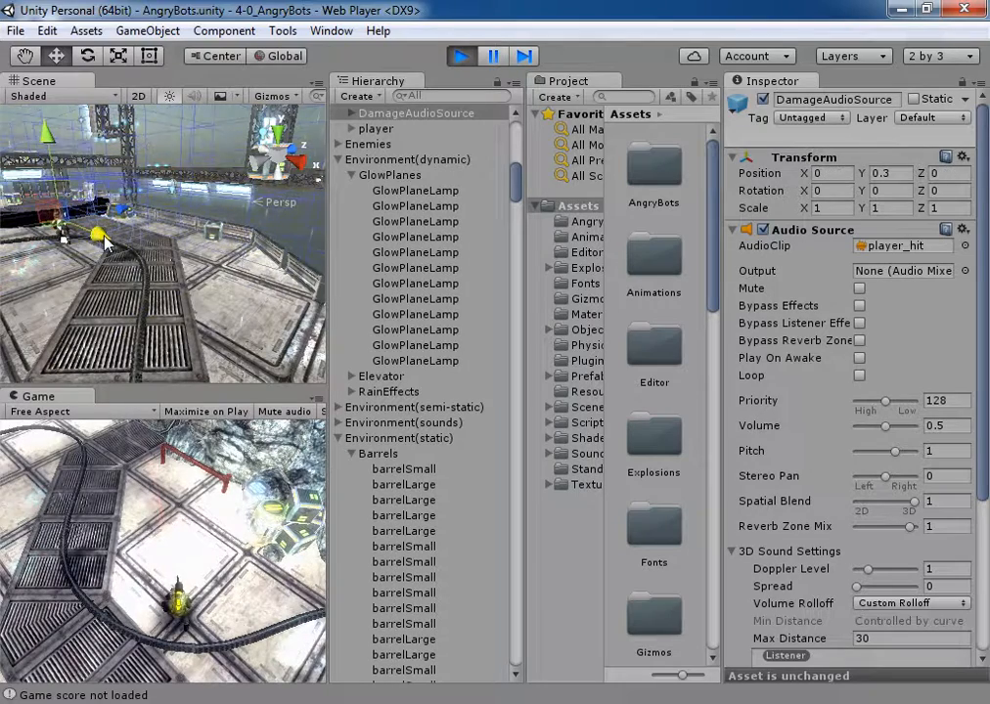
pyautogui.click(376, 129)
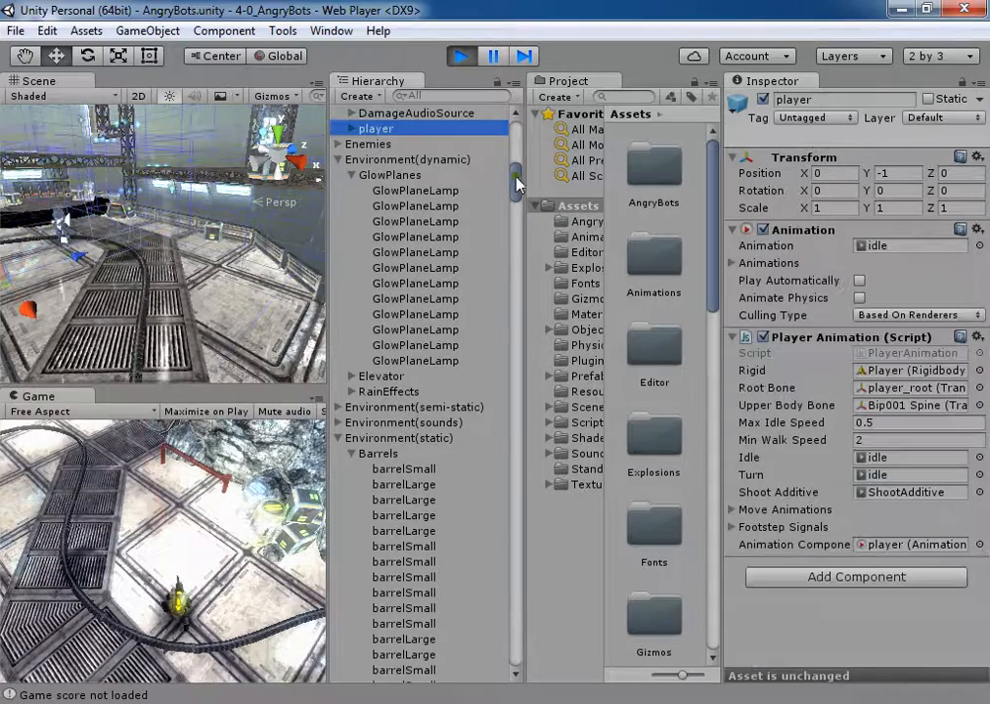
pyautogui.scroll(6, 516, 165)
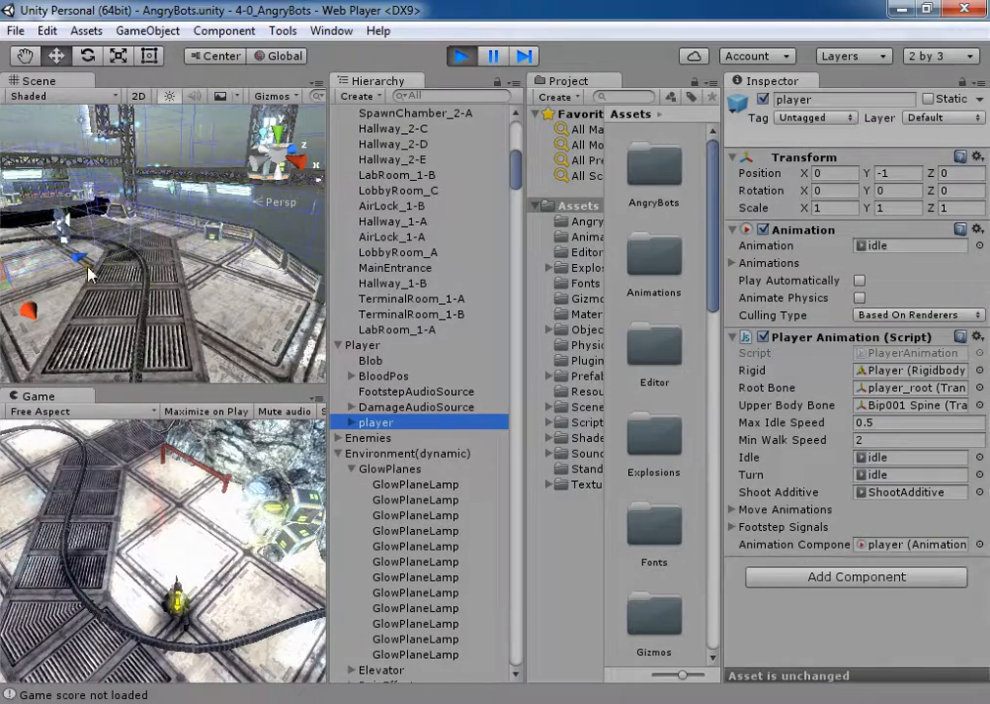
pyautogui.click(365, 345)
pyautogui.keyDown('alt'); pyautogui.moveTo(114, 264); pyautogui.dragTo(184, 304); pyautogui.keyUp('alt')
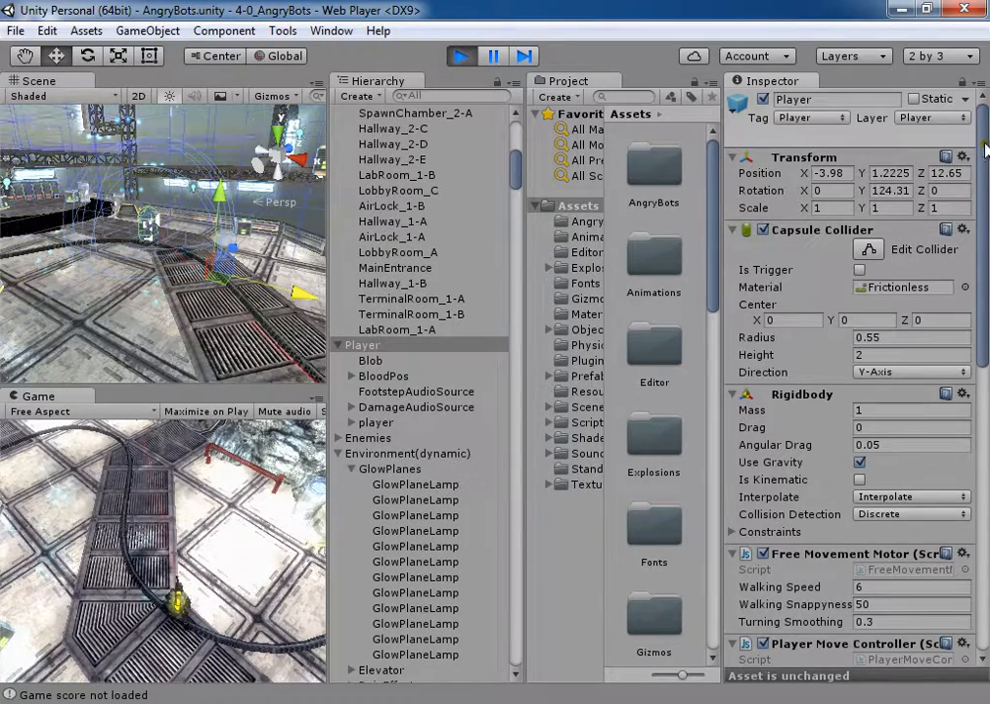
pyautogui.moveTo(983, 148); pyautogui.dragTo(975, 227)
pyautogui.click(865, 396)
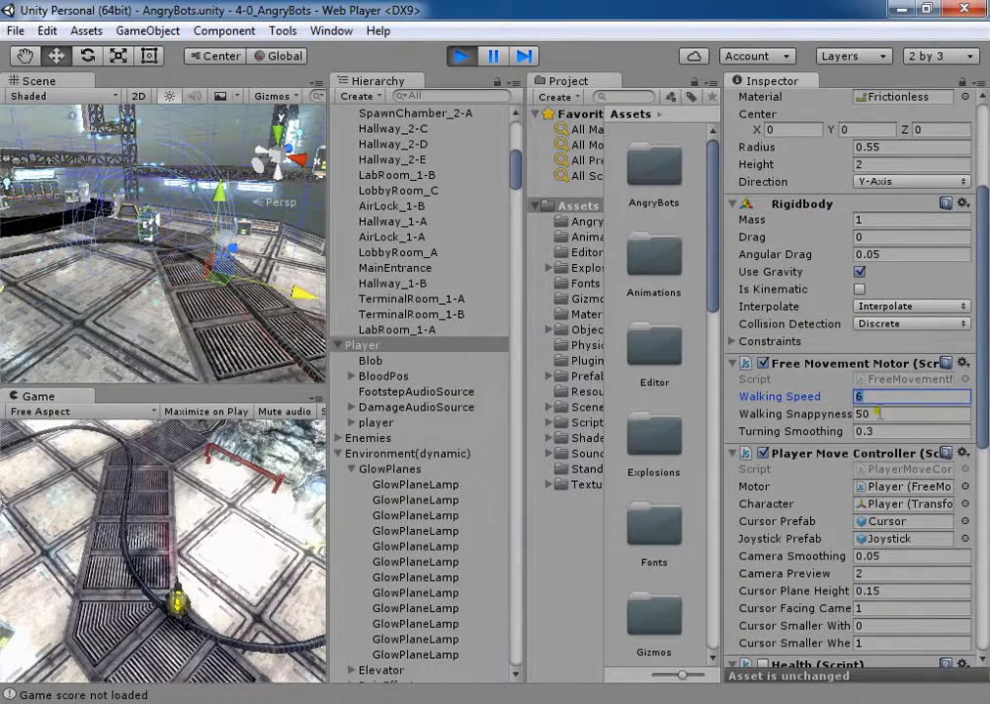
pyautogui.write('30')
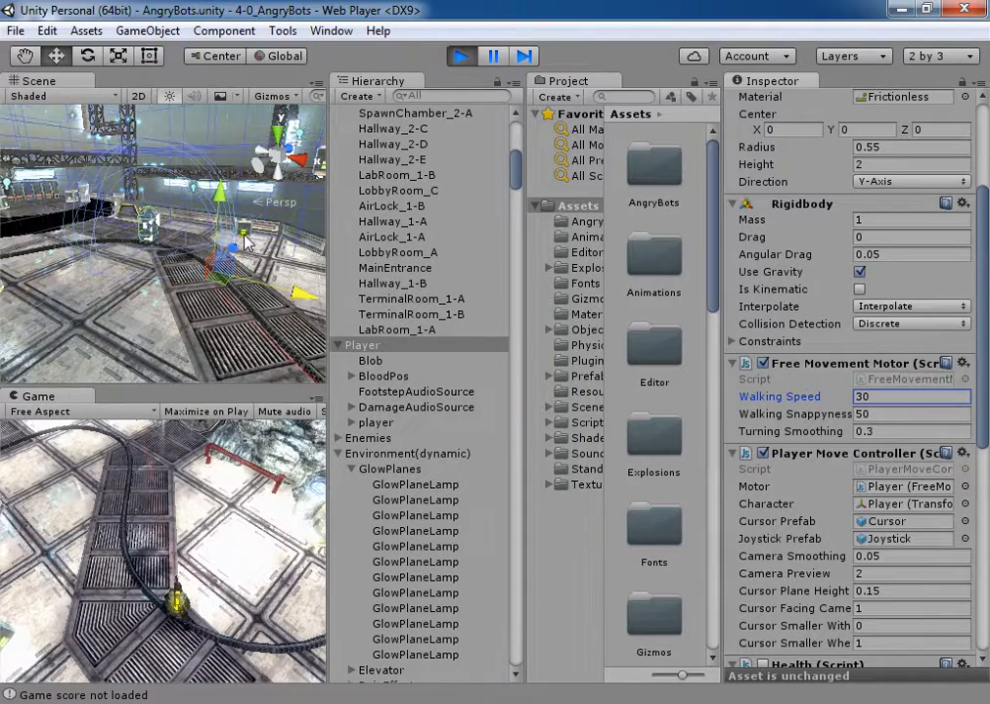
# Move the character around in the Game view to test the walking speed of 30.
pyautogui.click(228, 524)
pyautogui.press('a')
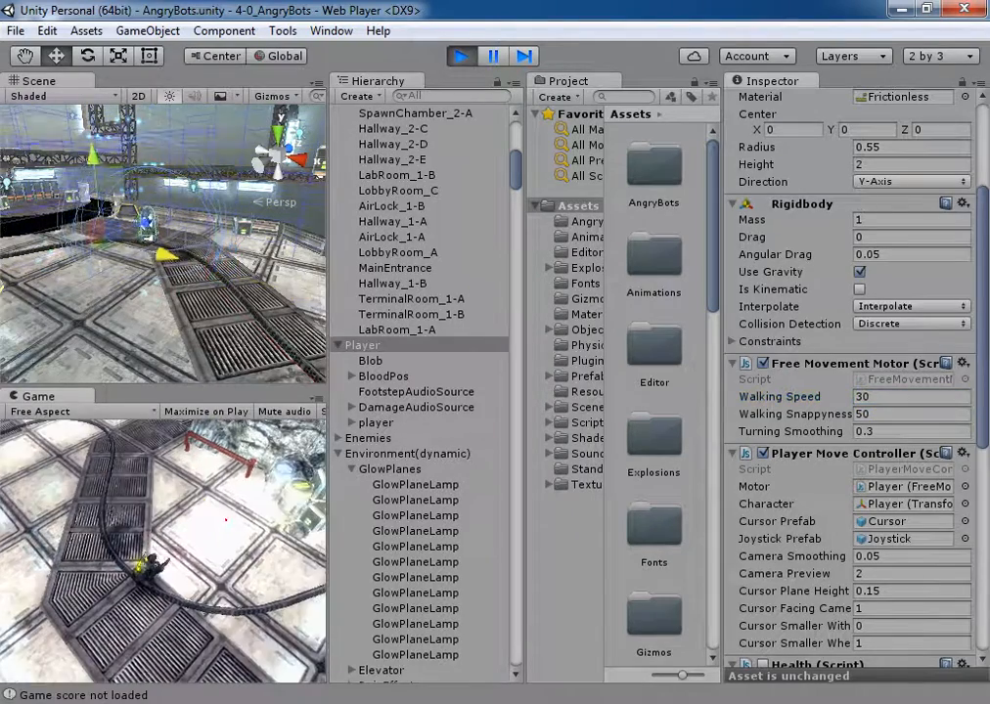
pyautogui.press('w')
pyautogui.press('s')
pyautogui.press('d')
pyautogui.press('d')
pyautogui.press('w')
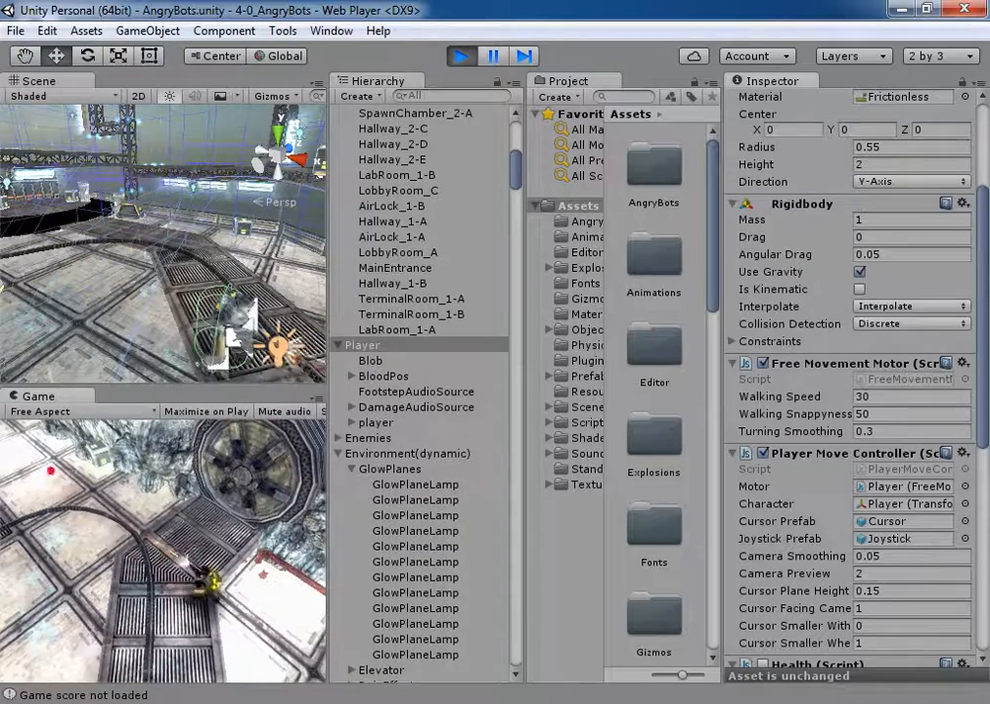
pyautogui.click(24, 448)
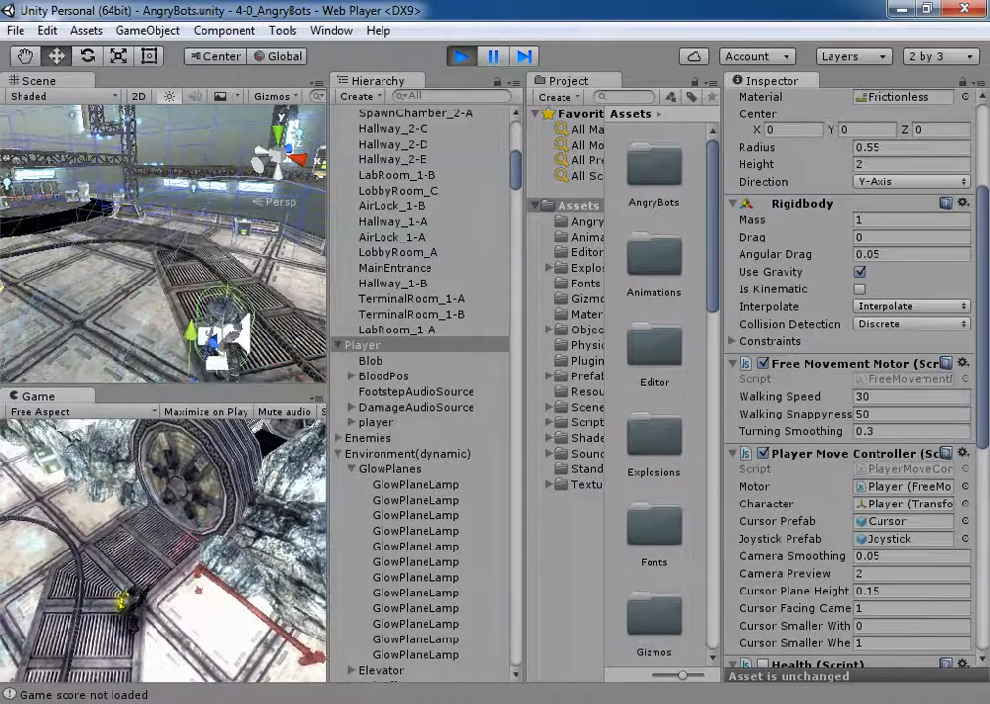
# Reselect the root Player object and set its Free Movement Motor walking speed to 7.
pyautogui.click(247, 266)
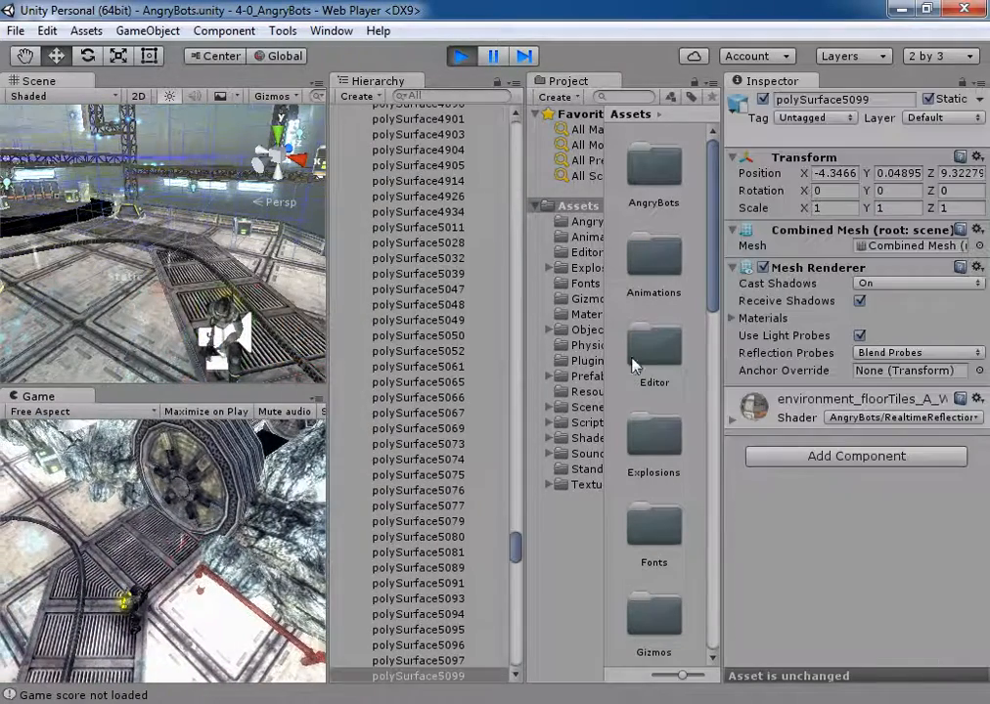
pyautogui.click(219, 313)
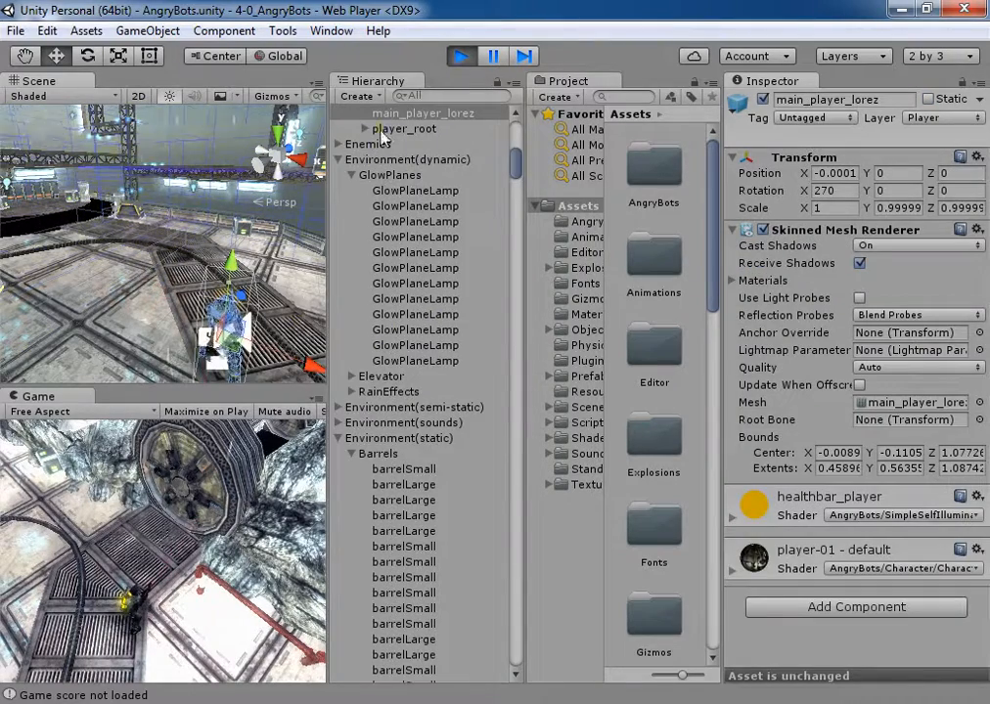
pyautogui.moveTo(517, 160); pyautogui.dragTo(516, 147)
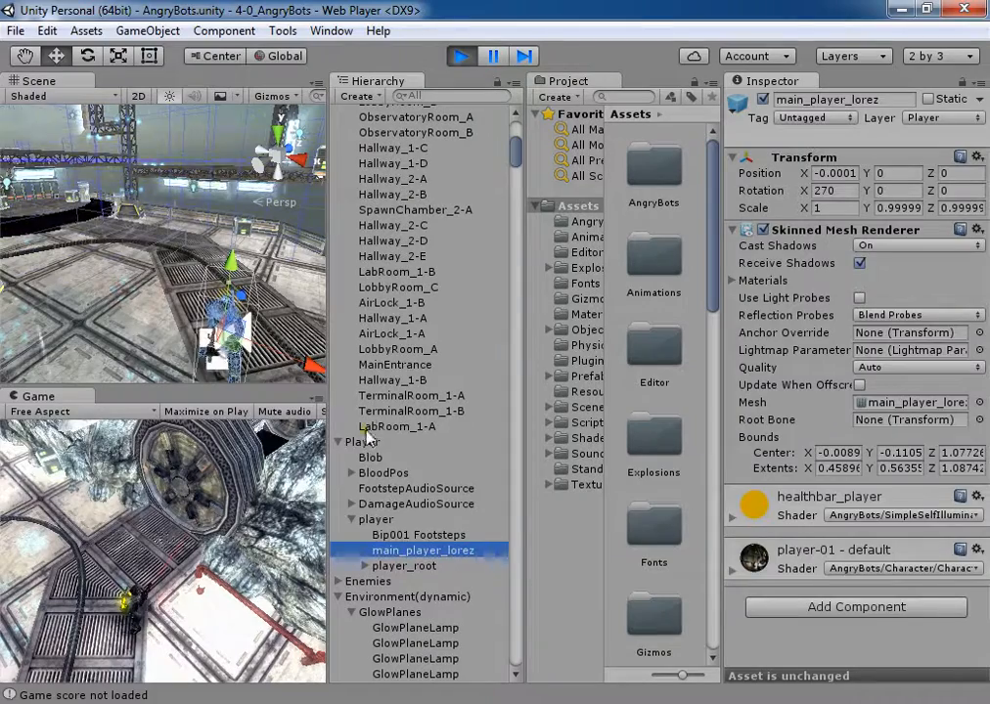
pyautogui.click(465, 444)
pyautogui.scroll(-3, 883, 455)
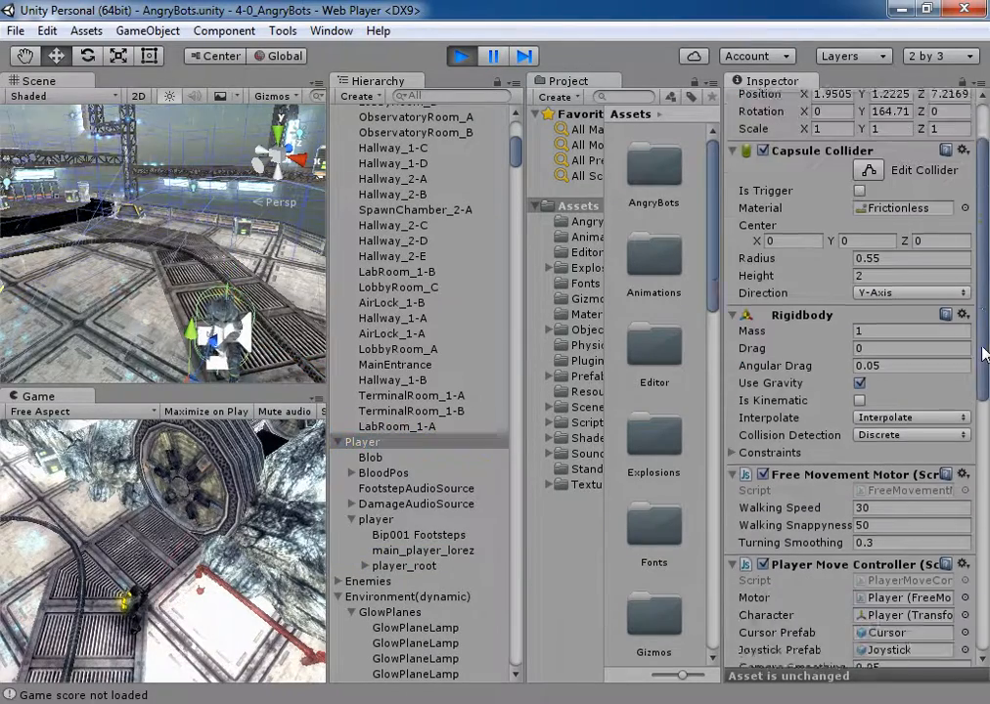
pyautogui.click(880, 471)
pyautogui.write('7')
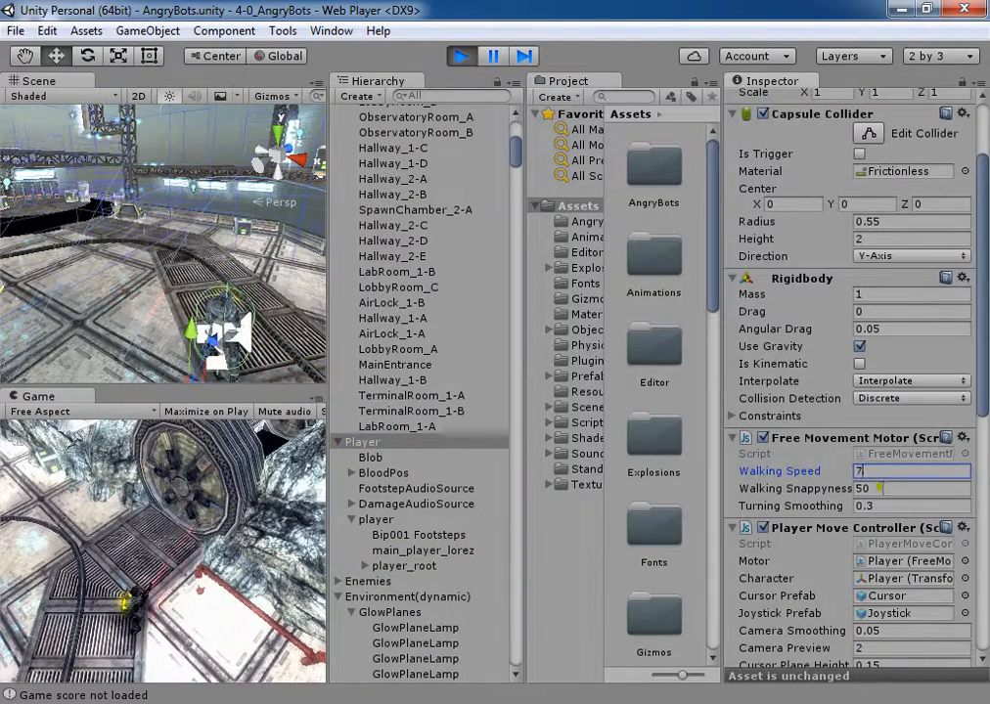
# Move the character around in the Game view to test the walking speed of 7.
pyautogui.click(138, 527)
pyautogui.press('s')
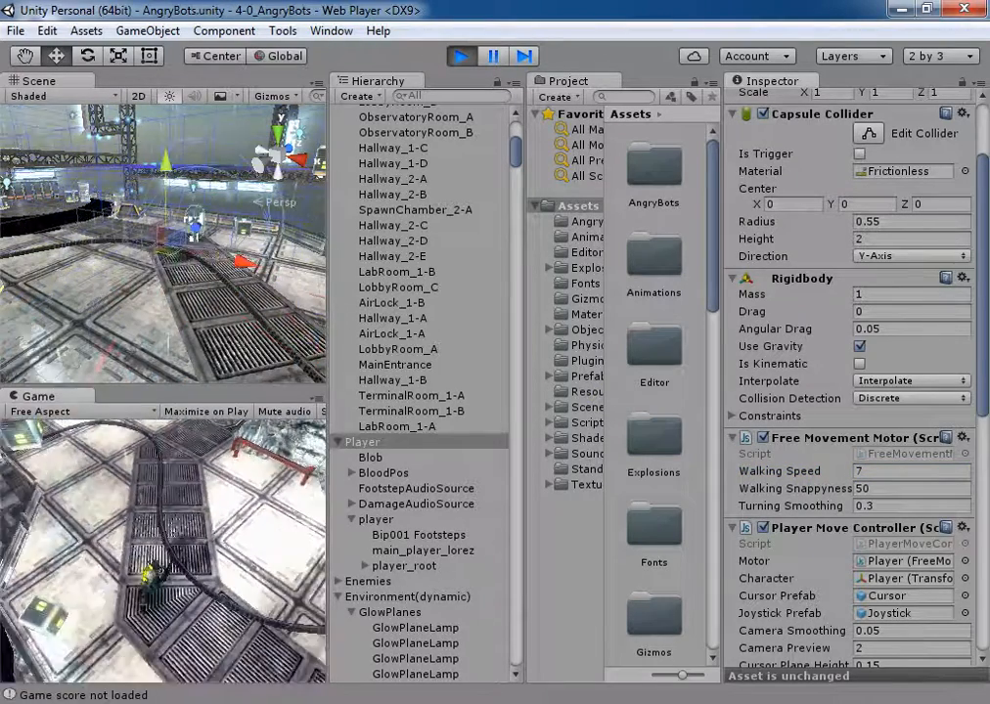
pyautogui.press('w')
pyautogui.press('a')
pyautogui.press('s')
pyautogui.press('w')
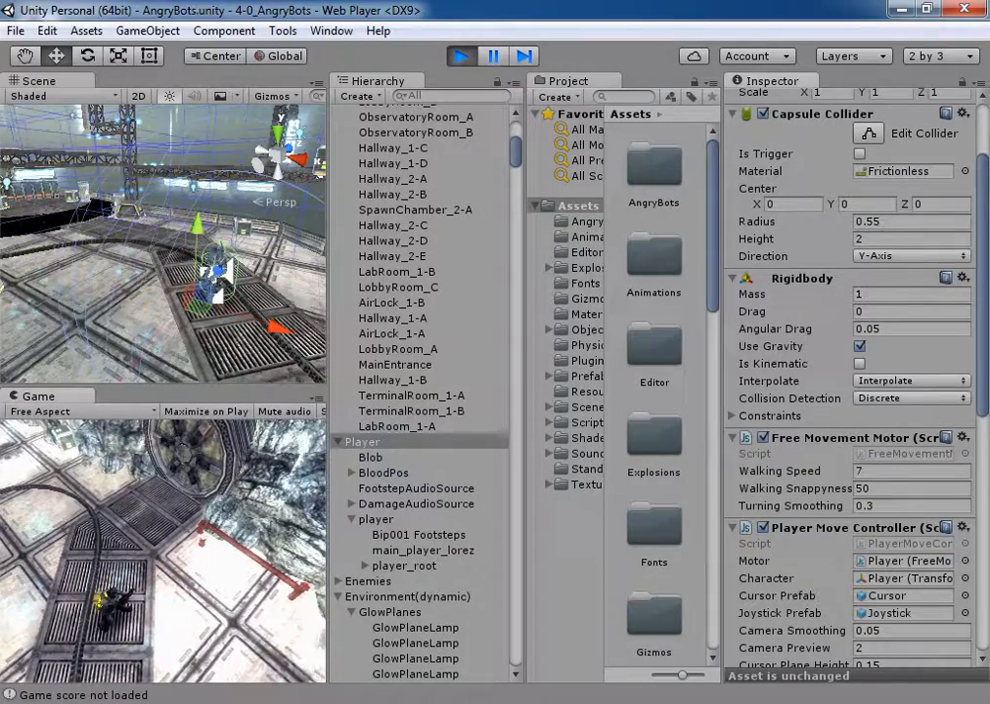
# Stop the running game and select the root Player object in the hierarchy.
pyautogui.click(278, 173)
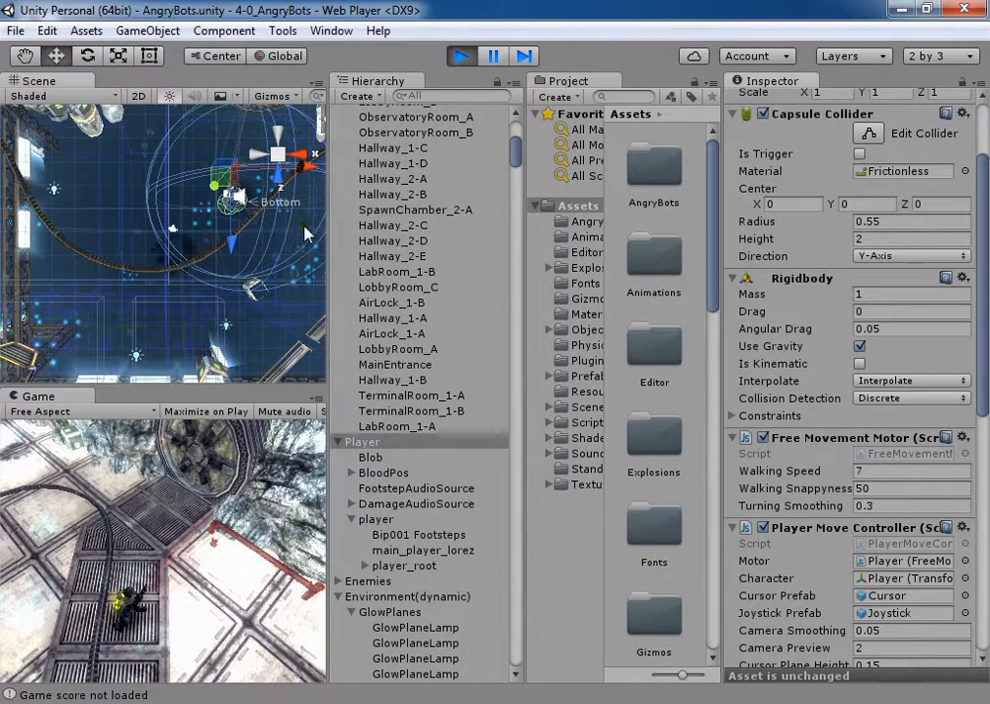
pyautogui.click(460, 58)
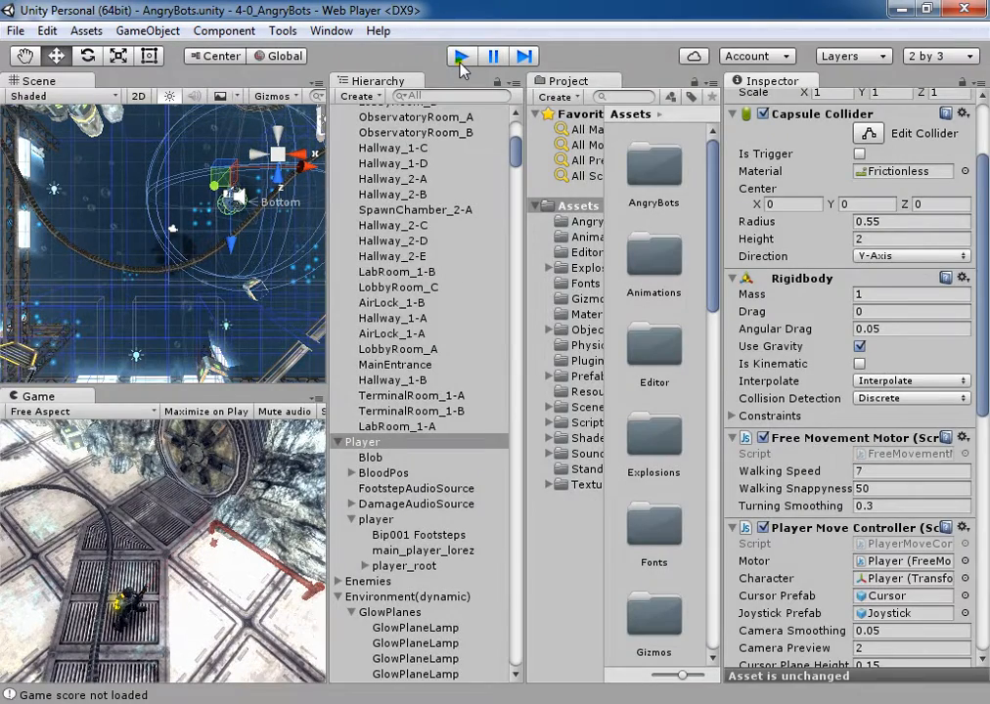
pyautogui.click(367, 443)
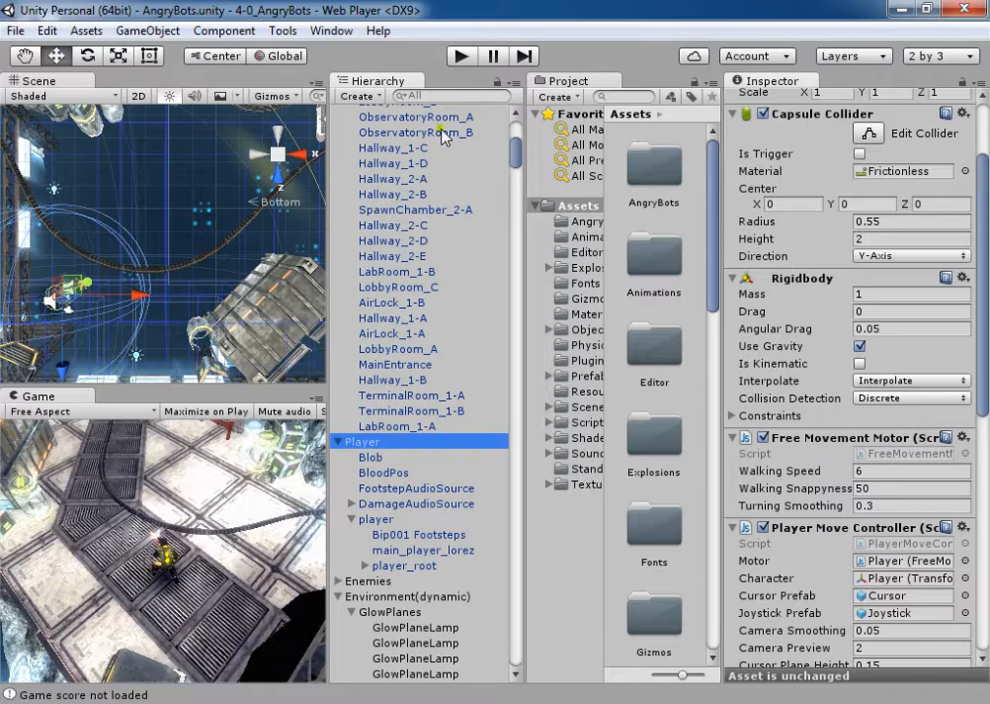
# Examine the crates, the barrel and the area around the player in the Scene view from several angles.
pyautogui.moveTo(242, 201); pyautogui.dragTo(557, 205, button='right')
pyautogui.moveTo(193, 240); pyautogui.dragTo(430, 196, button='right')
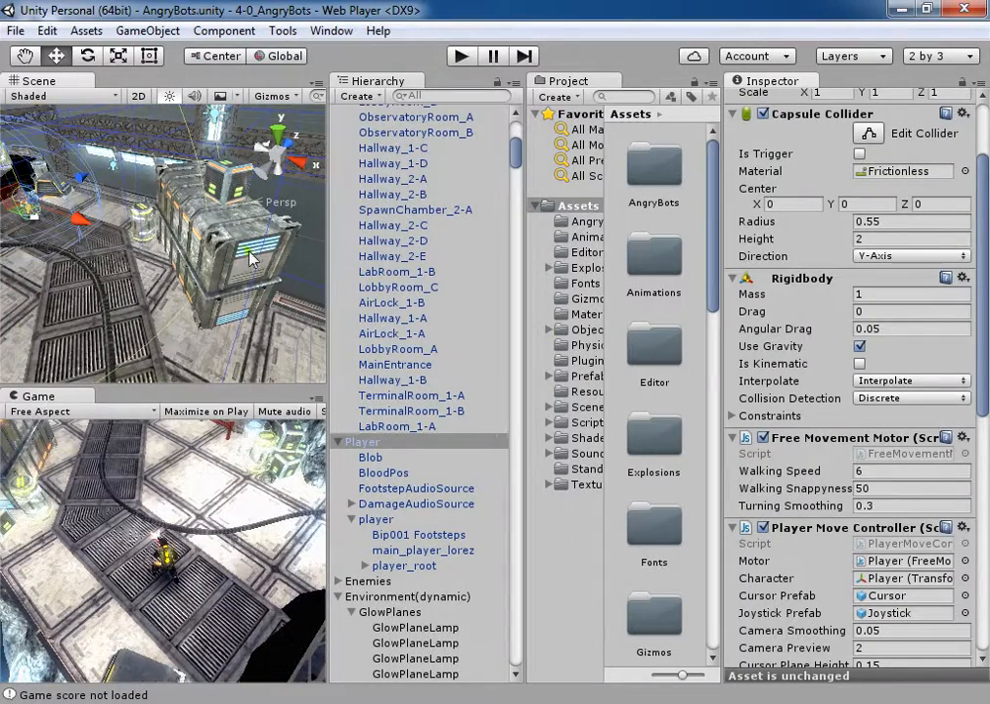
pyautogui.moveTo(227, 250); pyautogui.dragTo(283, 274, button='right')
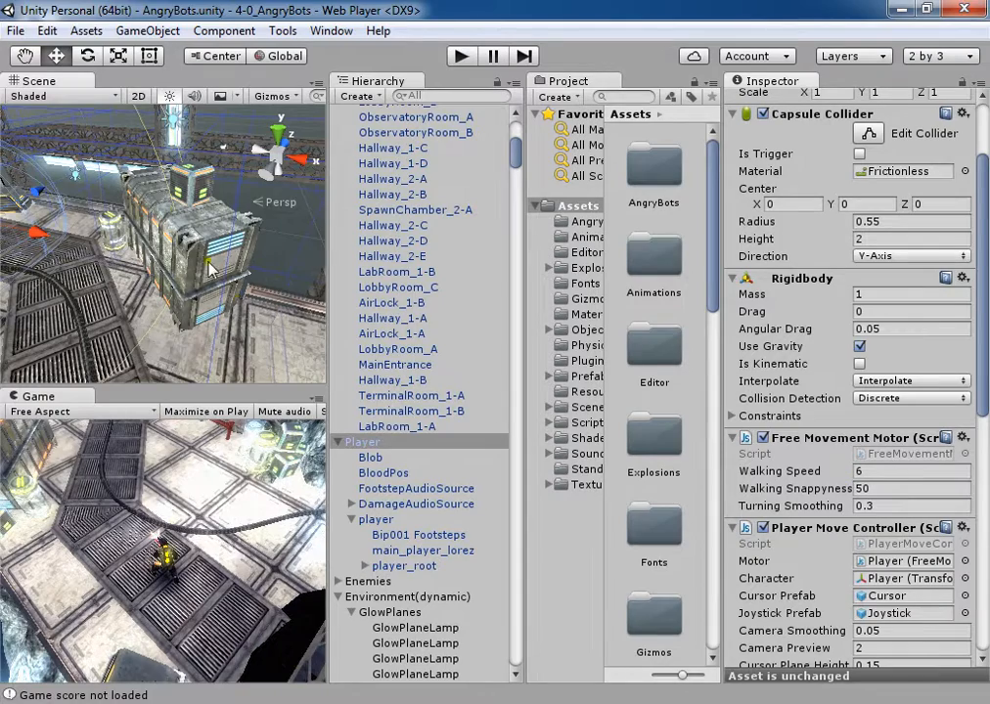
pyautogui.moveTo(257, 272); pyautogui.dragTo(954, 195, button='right')
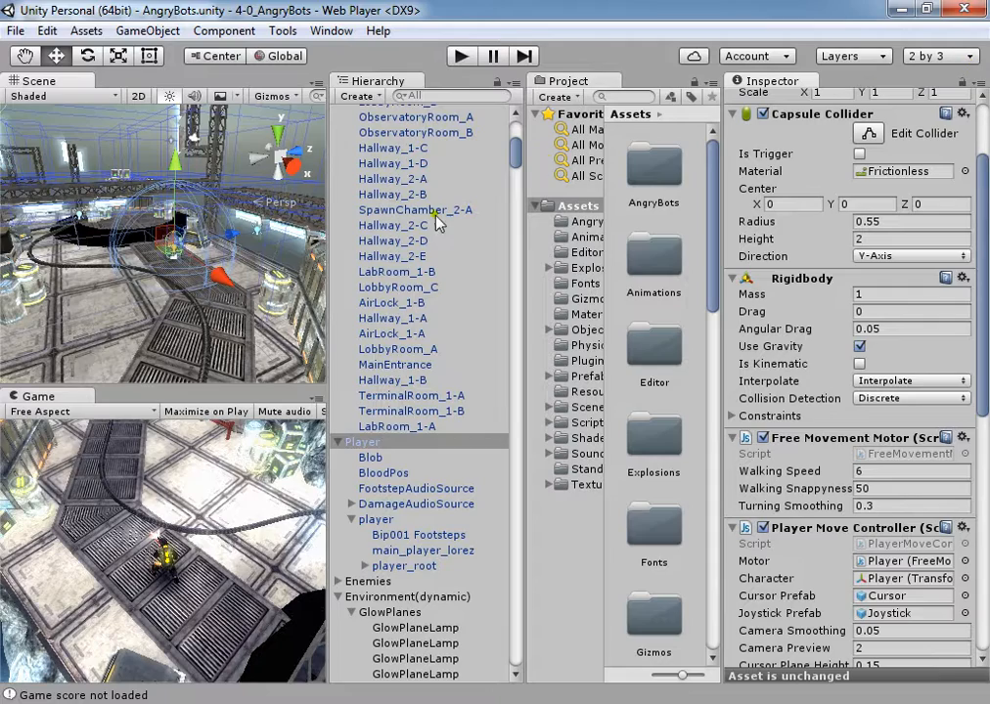
pyautogui.moveTo(274, 262); pyautogui.dragTo(250, 237, button='right')
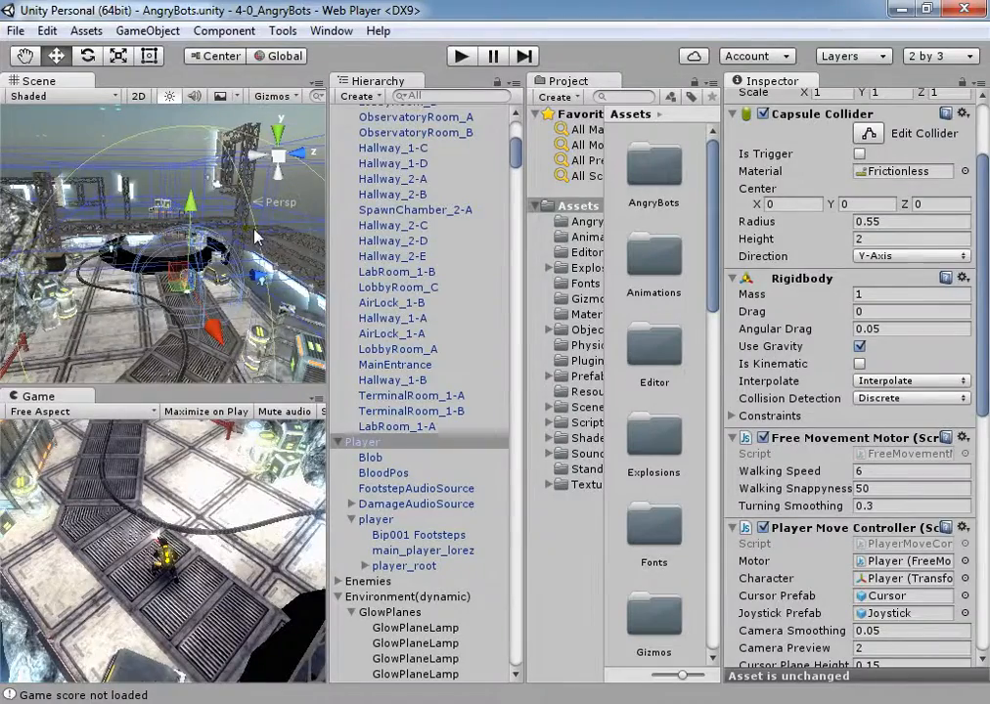